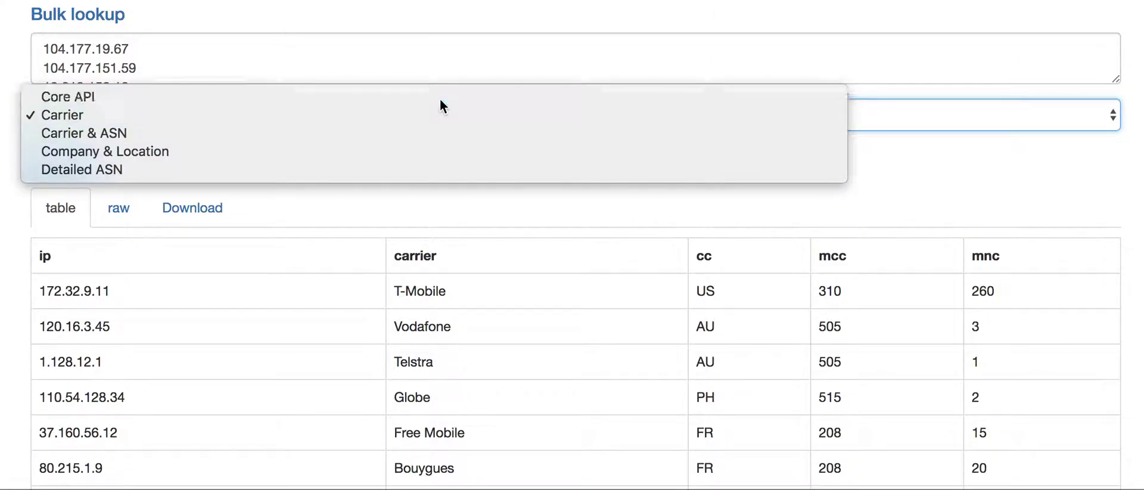
# Run a Core API bulk lookup and scroll through the hostname, org, city, postal and location results
pyautogui.click(440, 98)
pyautogui.click(79, 167)
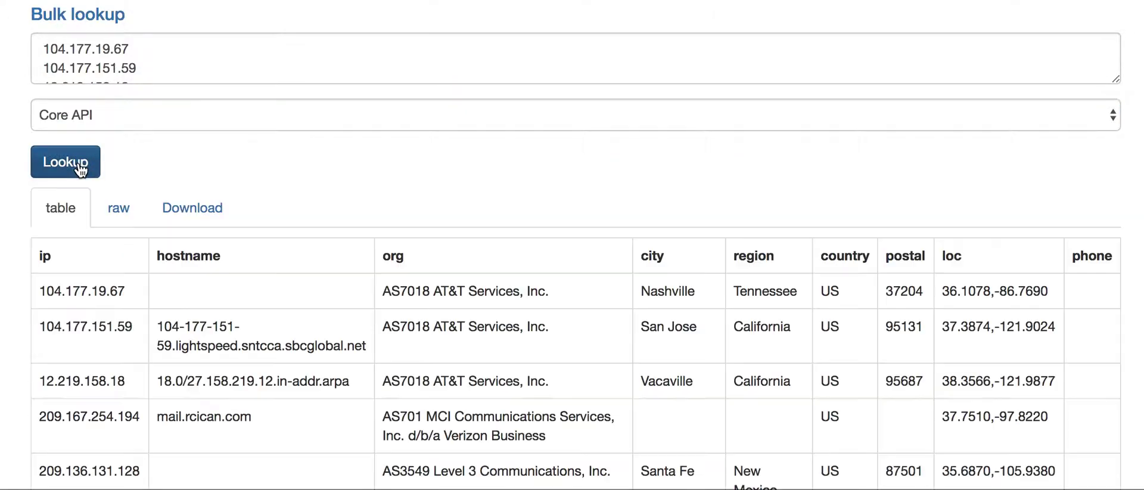
pyautogui.click(112, 69)
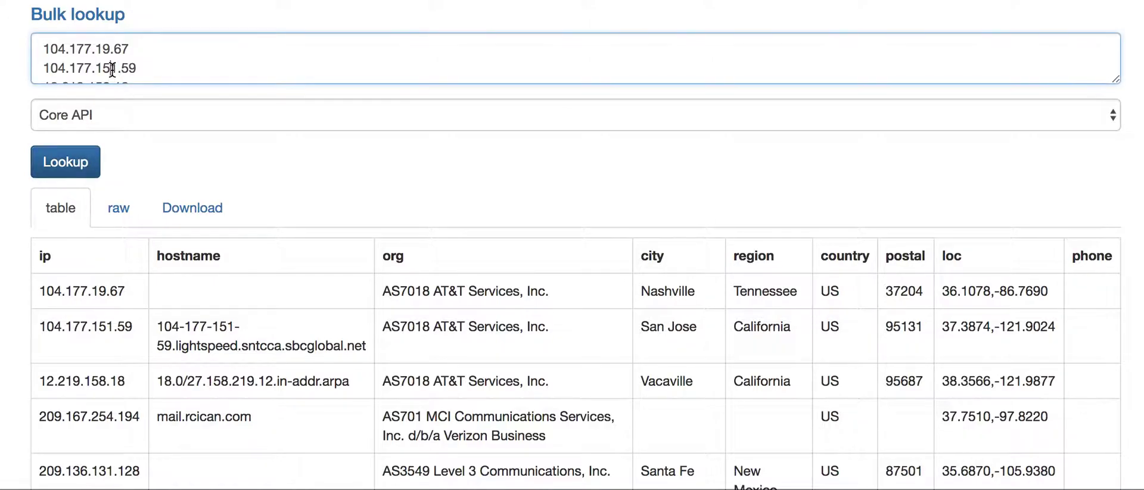
pyautogui.press('super+Up')
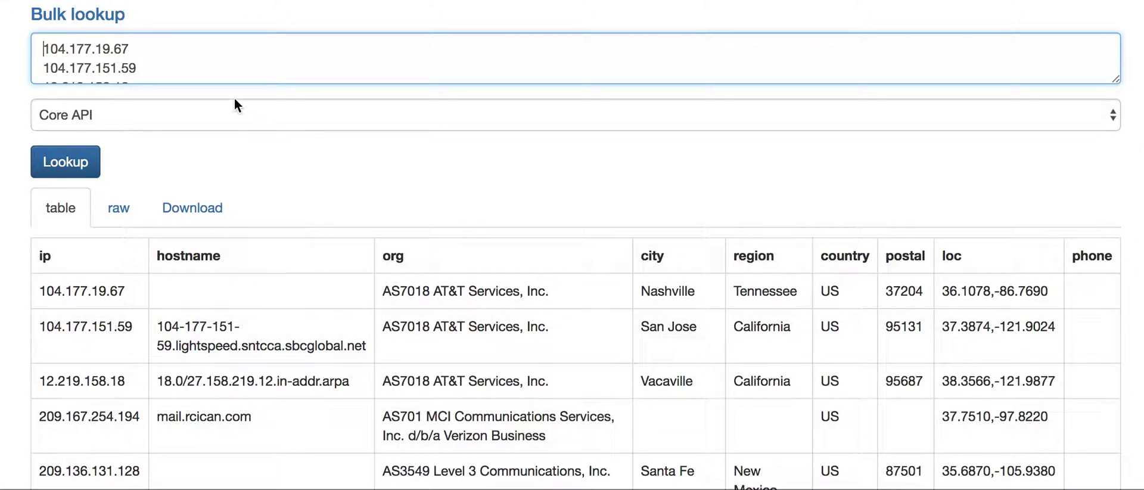
pyautogui.scroll(-3, 110, 59)
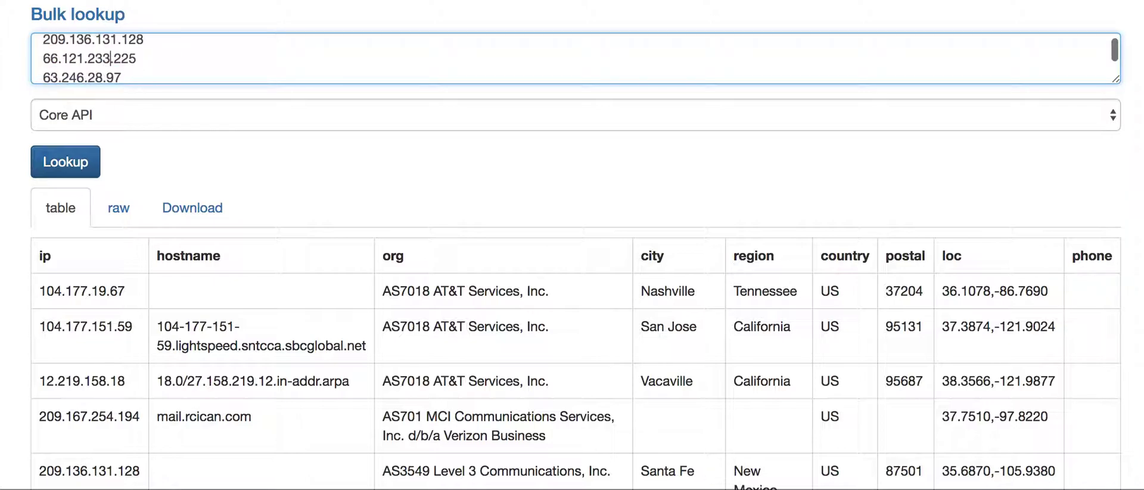
pyautogui.scroll(-2, 110, 59)
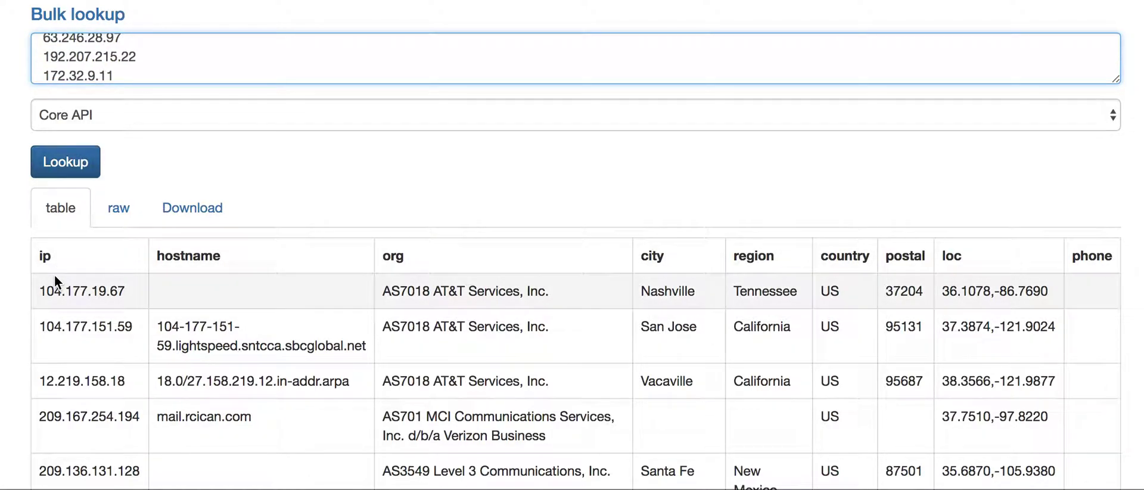
pyautogui.scroll(-4, 472, 287)
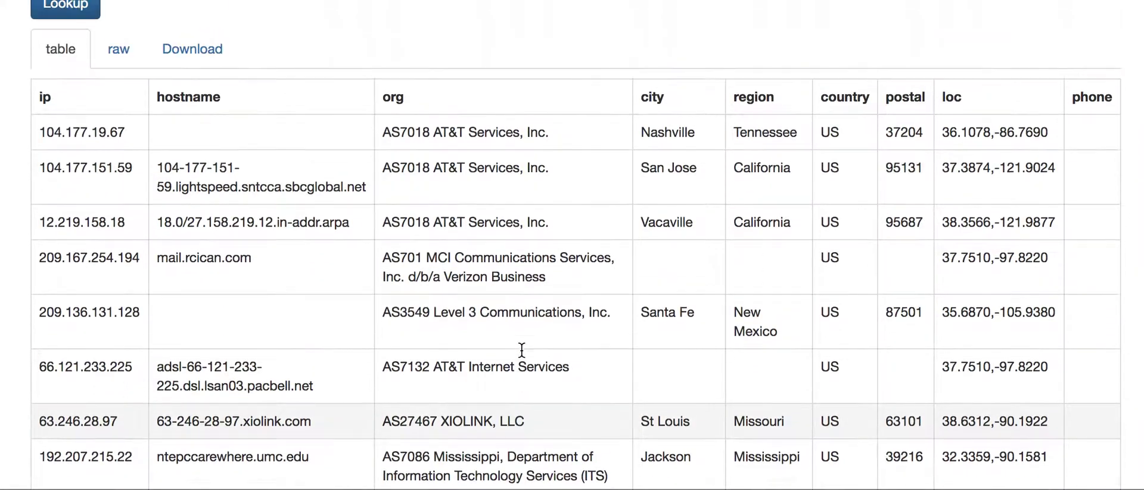
pyautogui.scroll(4, 520, 350)
pyautogui.click(209, 121)
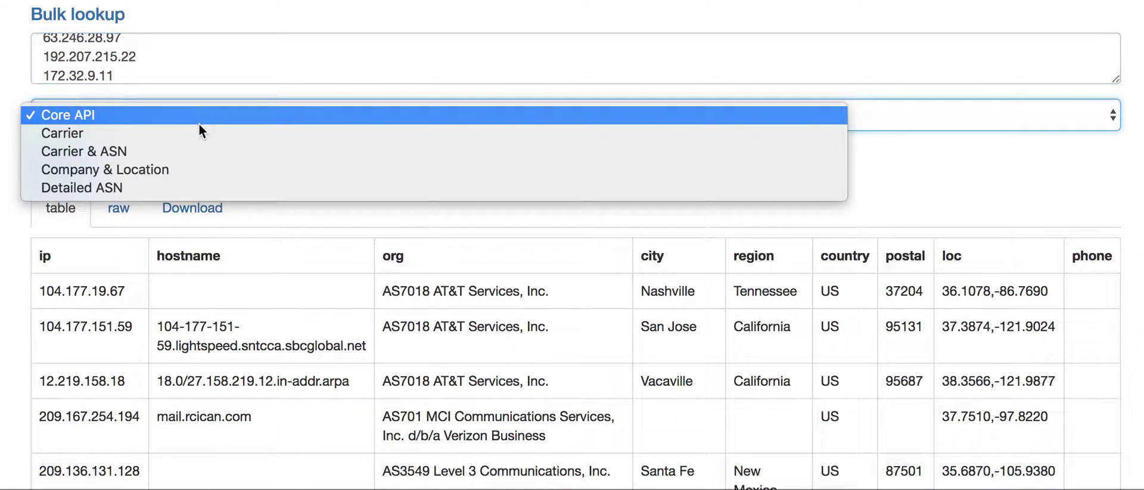
pyautogui.click(195, 131)
pyautogui.click(70, 170)
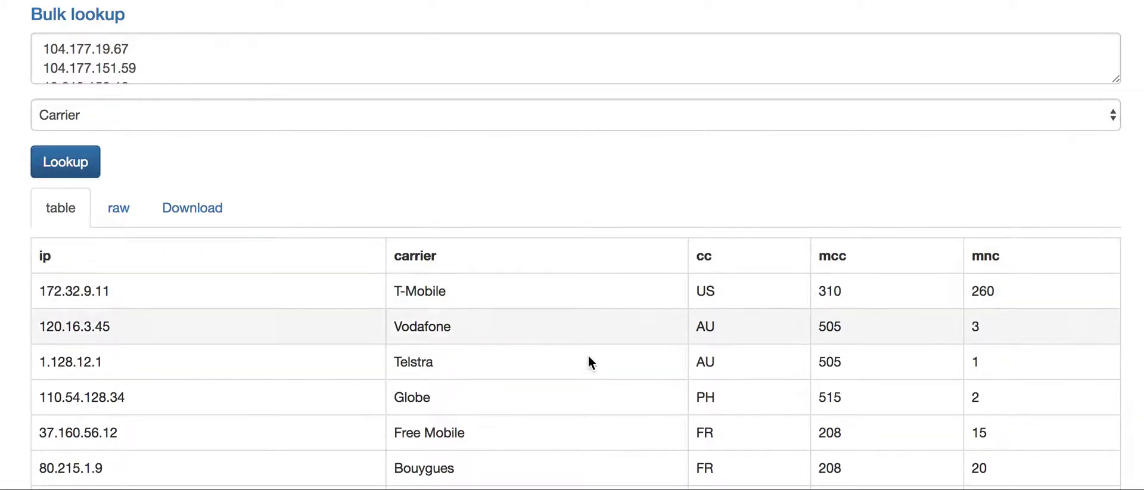
pyautogui.scroll(1, 567, 370)
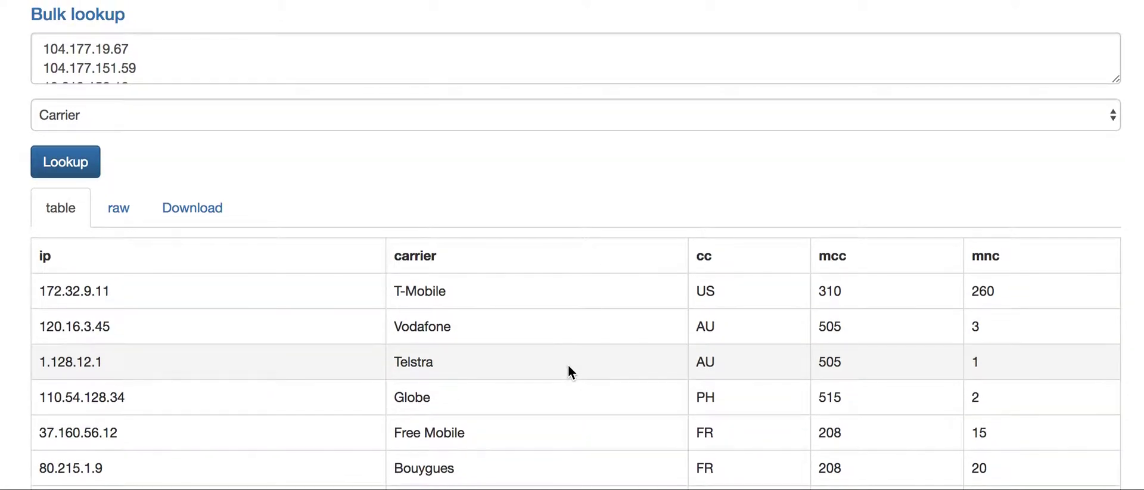
pyautogui.click(357, 127)
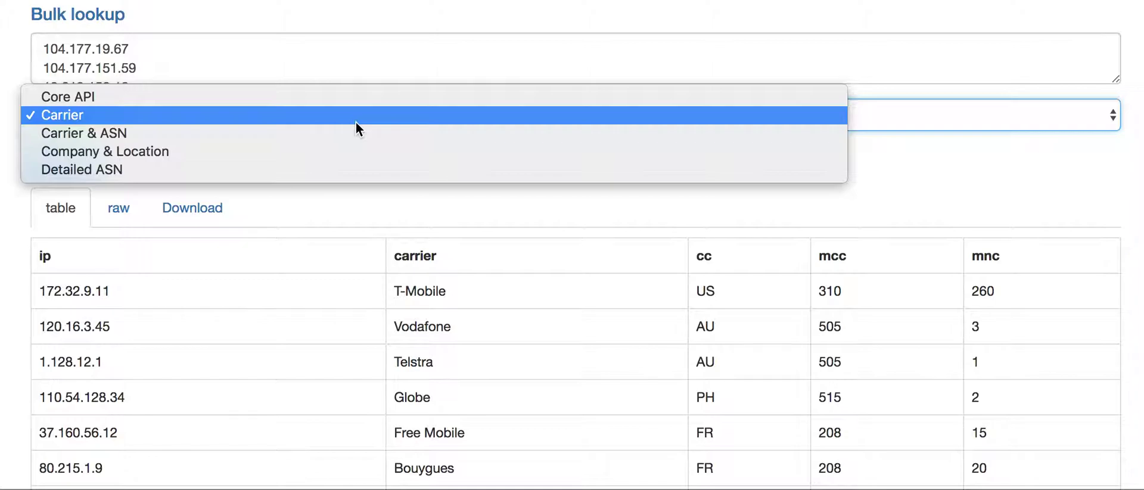
pyautogui.click(356, 122)
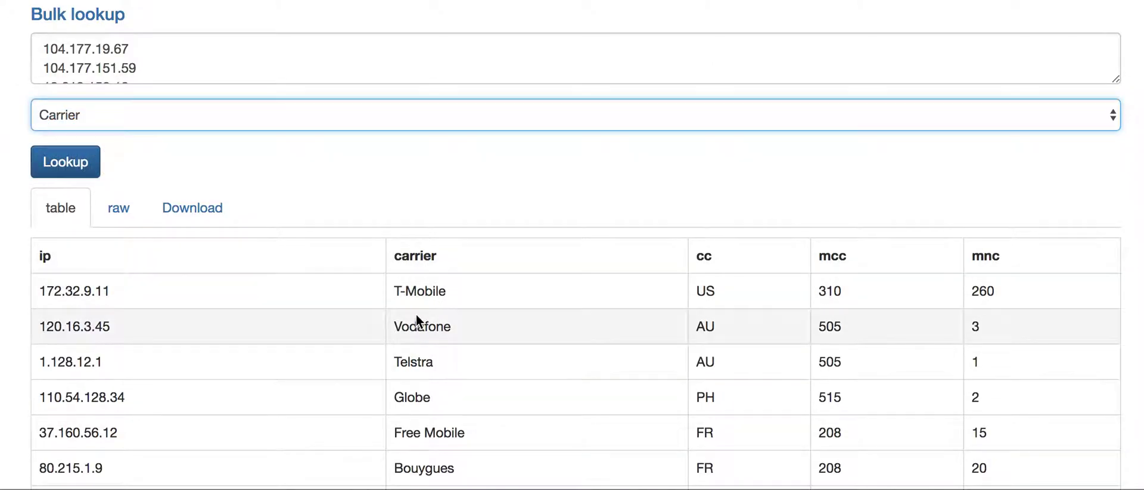
pyautogui.click(342, 111)
pyautogui.click(342, 100)
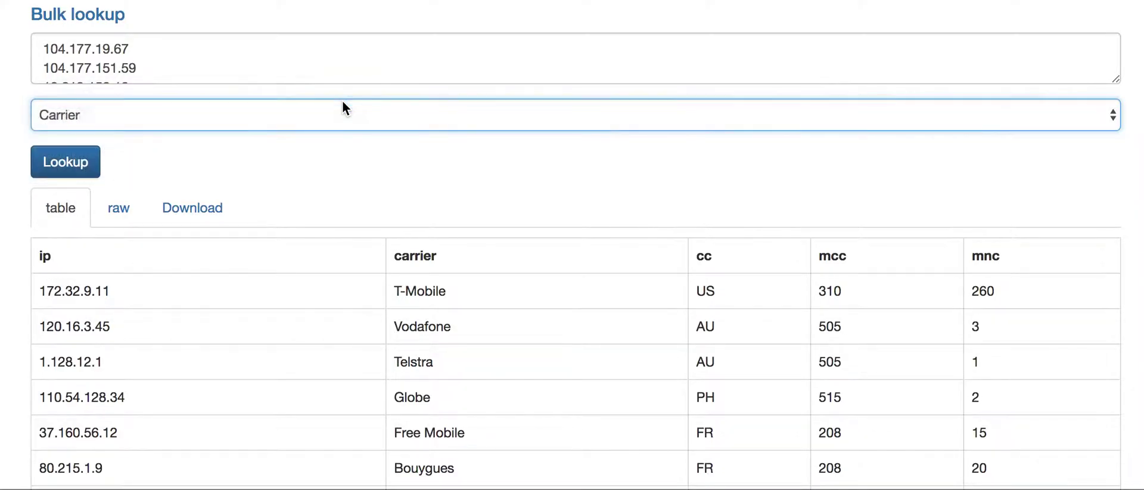
pyautogui.click(55, 164)
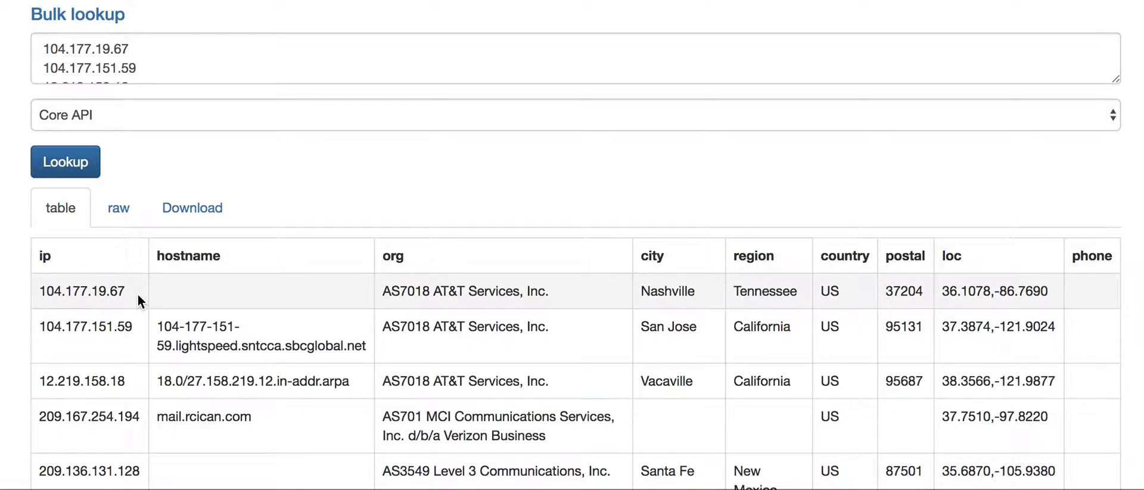
# Run a Carrier lookup and highlight T-Mobile, the carrier shown for 172.32.9.11
pyautogui.click(246, 112)
pyautogui.click(247, 134)
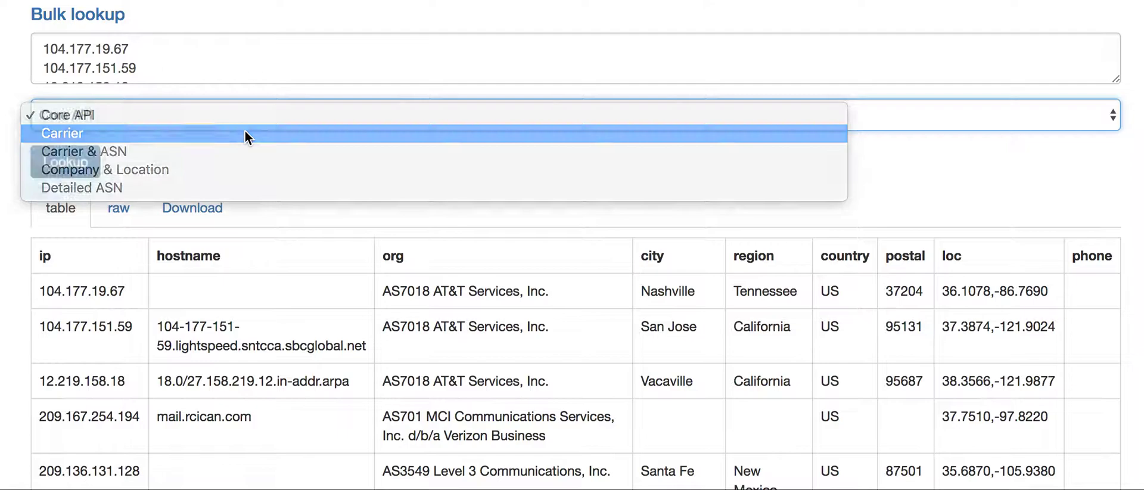
pyautogui.click(93, 169)
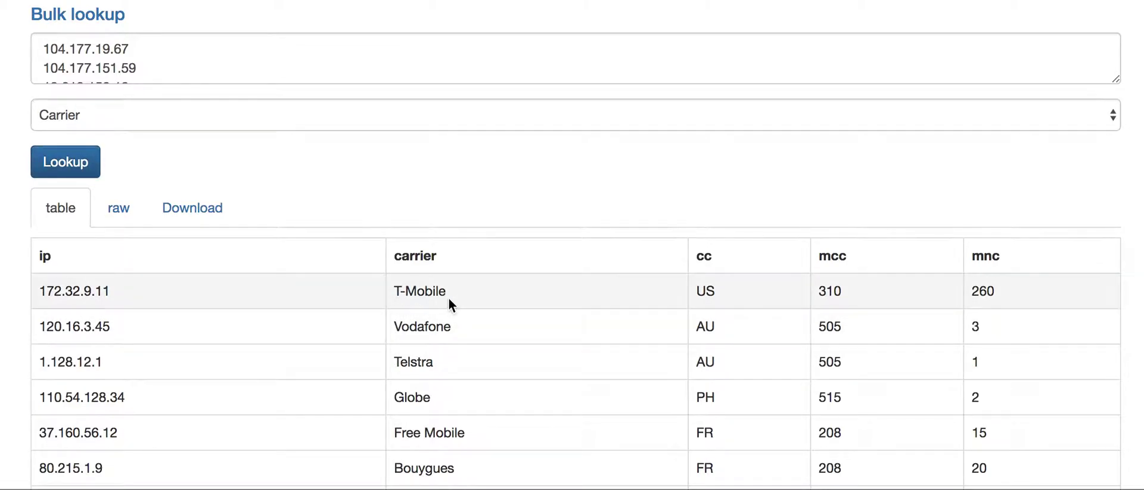
pyautogui.moveTo(455, 292); pyautogui.dragTo(395, 292)
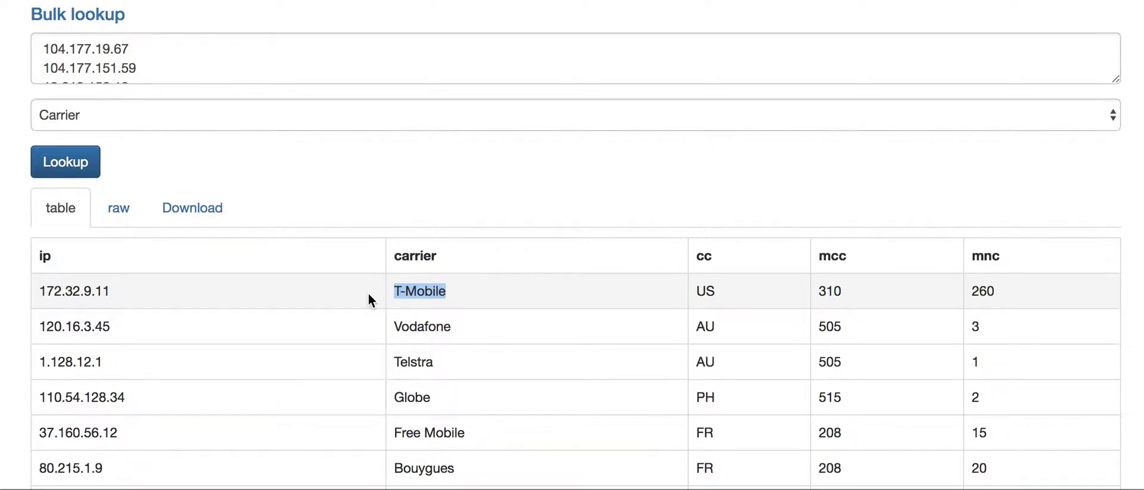
# Rerun the bulk lookup with the Core API dataset
pyautogui.click(354, 130)
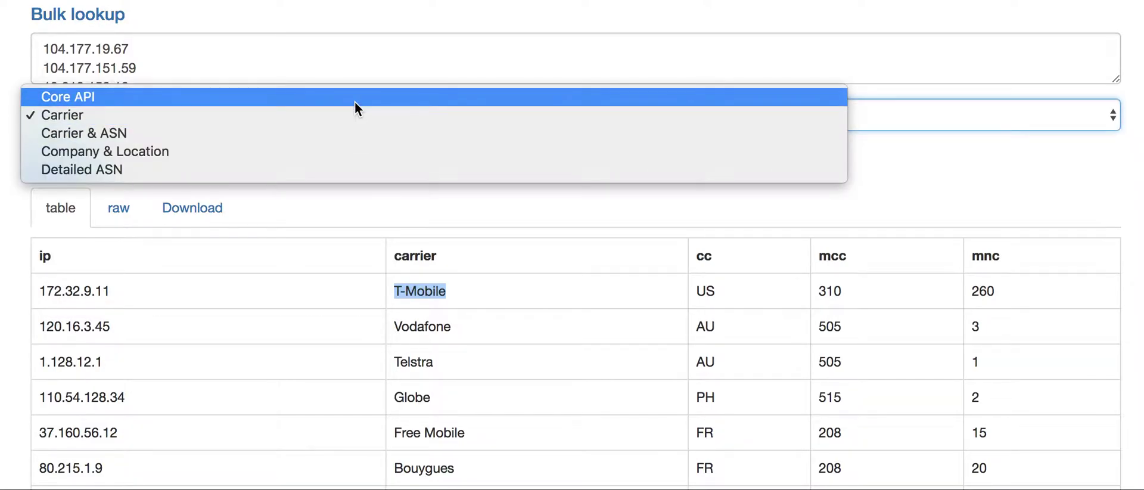
pyautogui.click(355, 101)
pyautogui.click(43, 172)
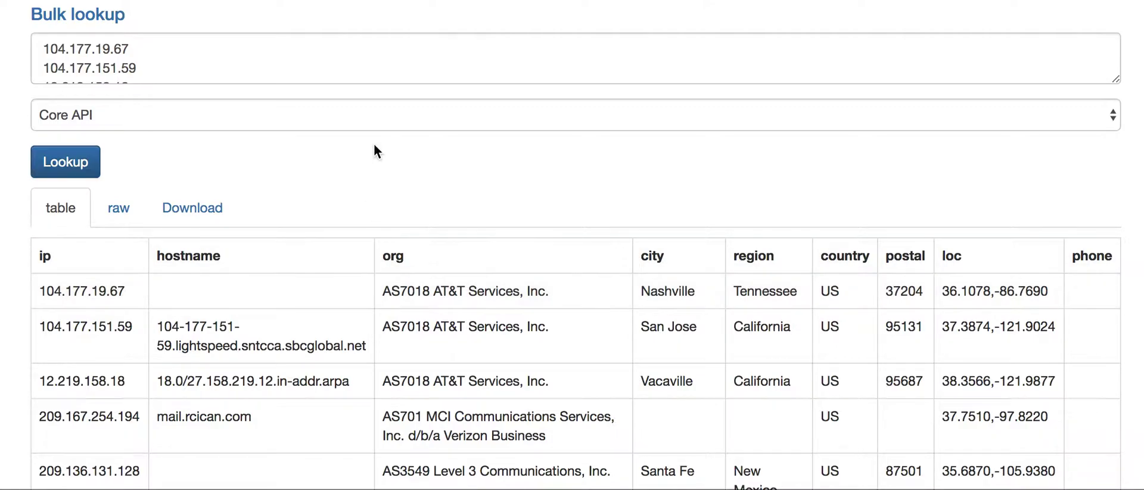
# Switch the lookup type back to Carrier and rerun the lookup on the IP list
pyautogui.click(392, 119)
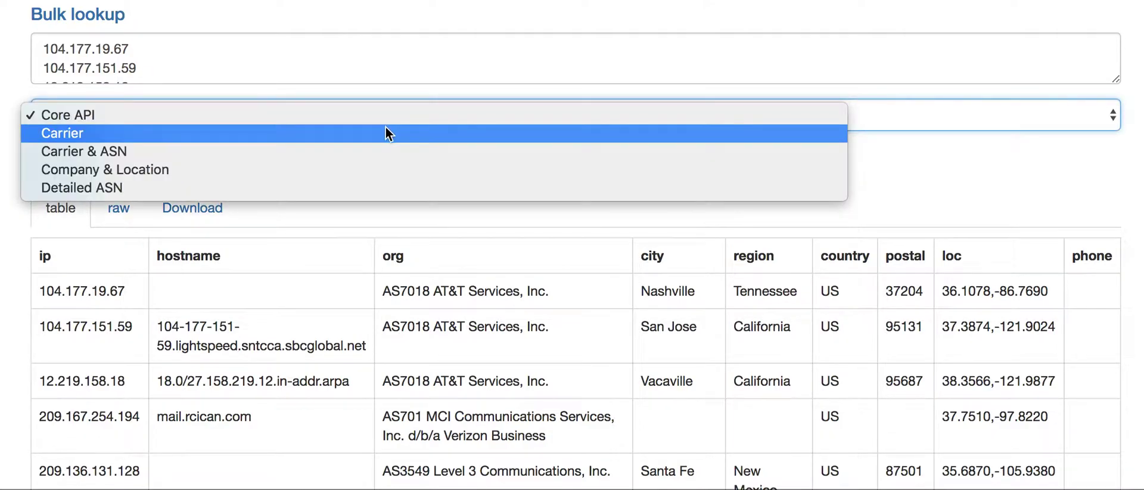
pyautogui.click(387, 130)
pyautogui.click(90, 163)
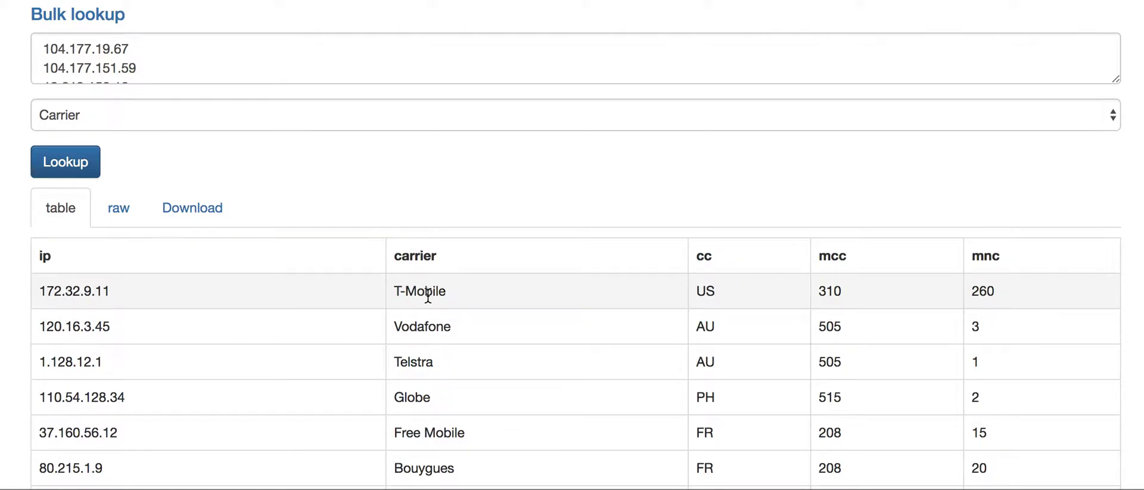
# Run a Carrier & ASN lookup to list each IP's carrier, ASN and network name
pyautogui.click(289, 105)
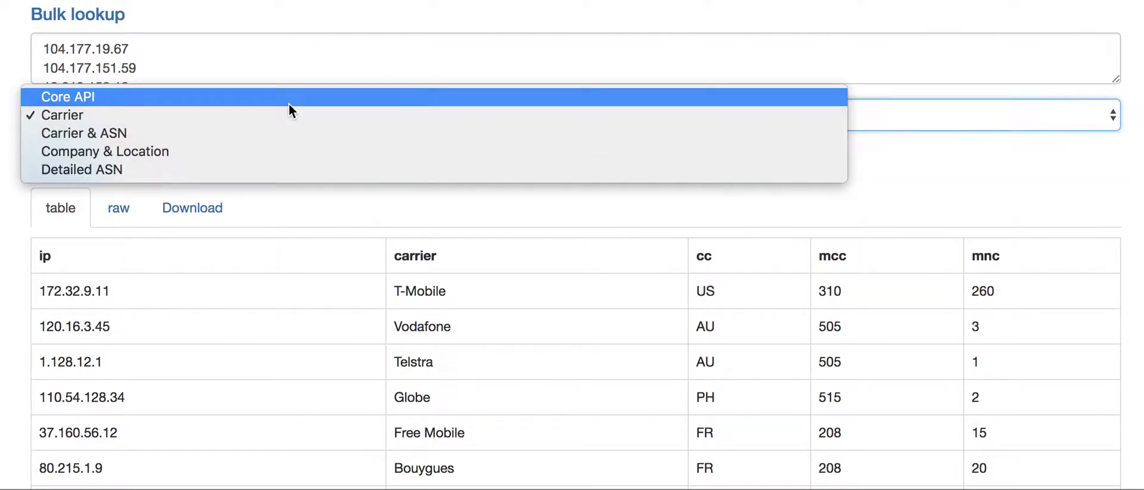
pyautogui.click(276, 142)
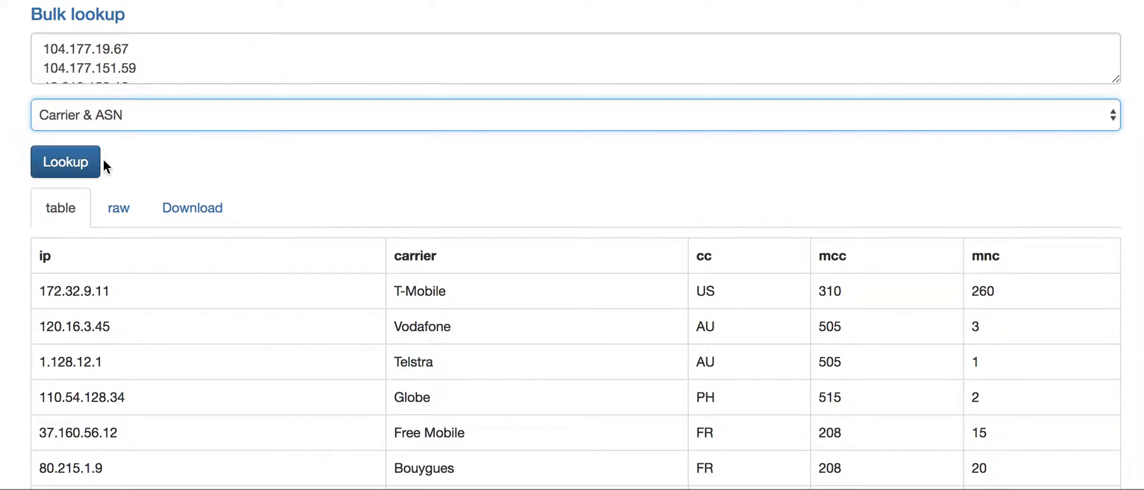
pyautogui.click(79, 163)
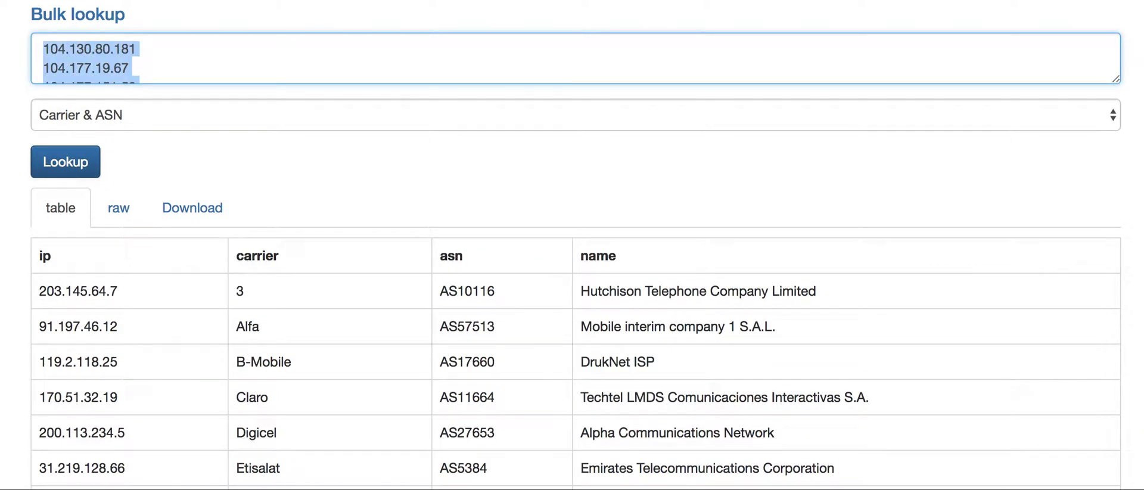
pyautogui.click(225, 69)
pyautogui.scroll(-5, 225, 69)
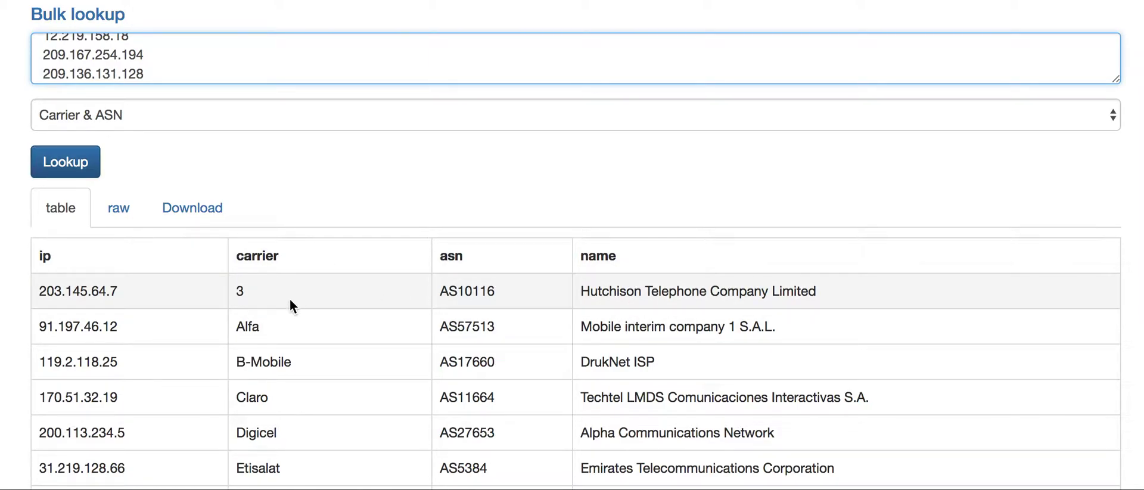
pyautogui.scroll(-3, 290, 300)
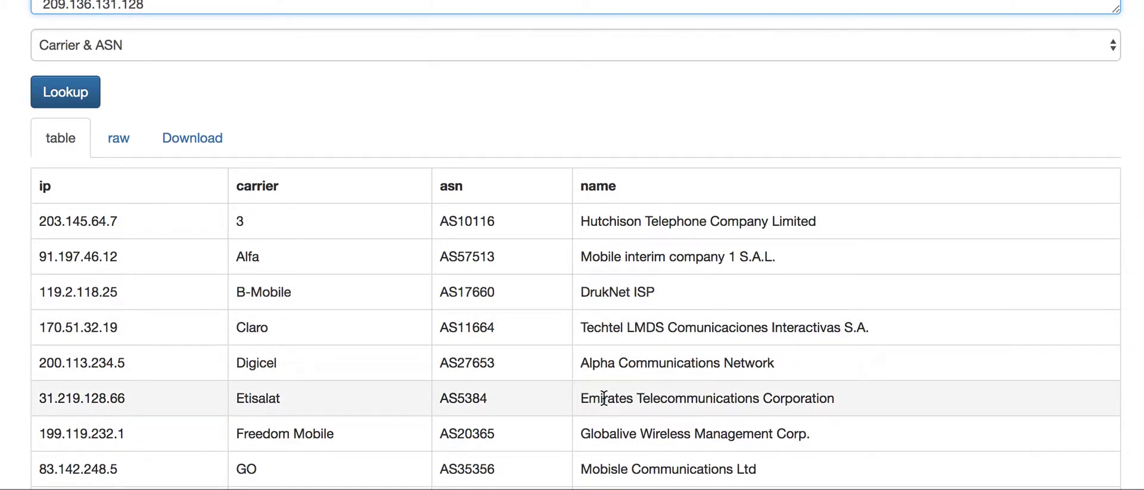
pyautogui.scroll(-1, 604, 398)
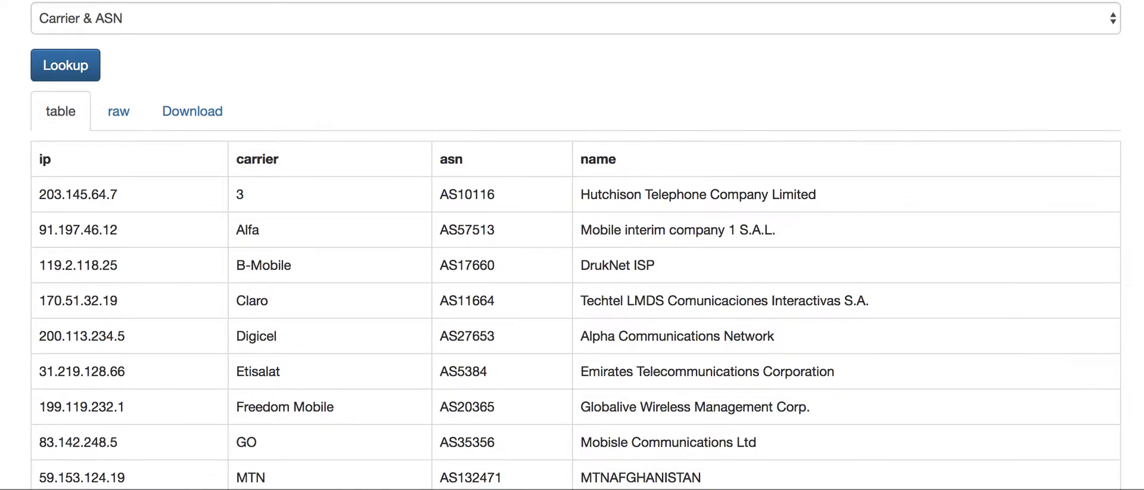
pyautogui.scroll(4, 572, 244)
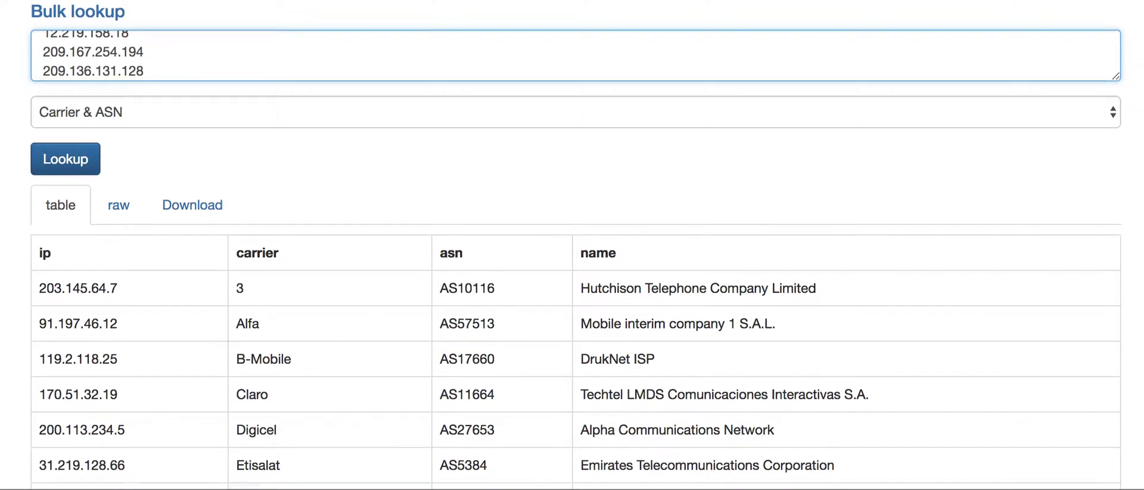
pyautogui.scroll(-4, 571, 245)
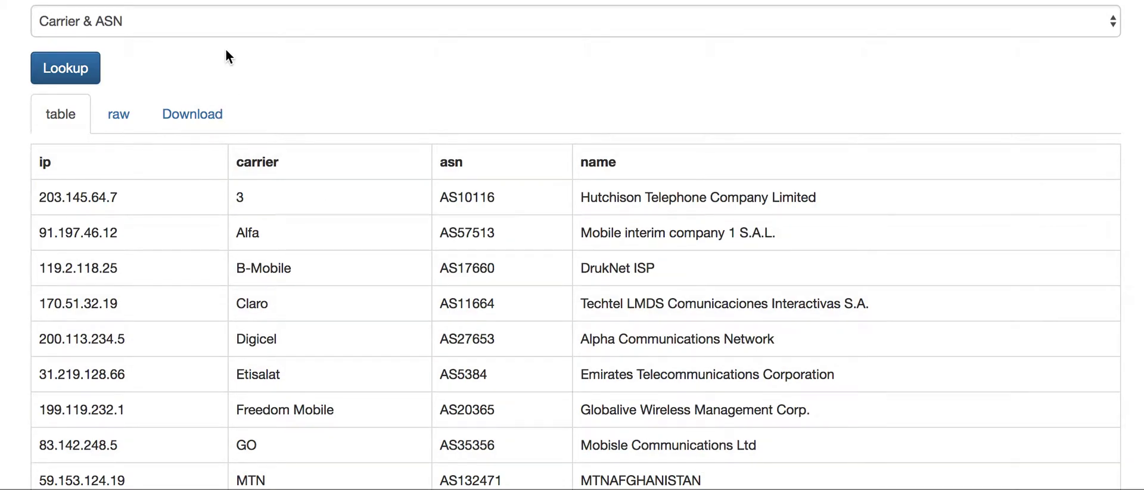
# Run a Carrier lookup on the IP list and scroll through the carrier results
pyautogui.click(239, 21)
pyautogui.click(238, 5)
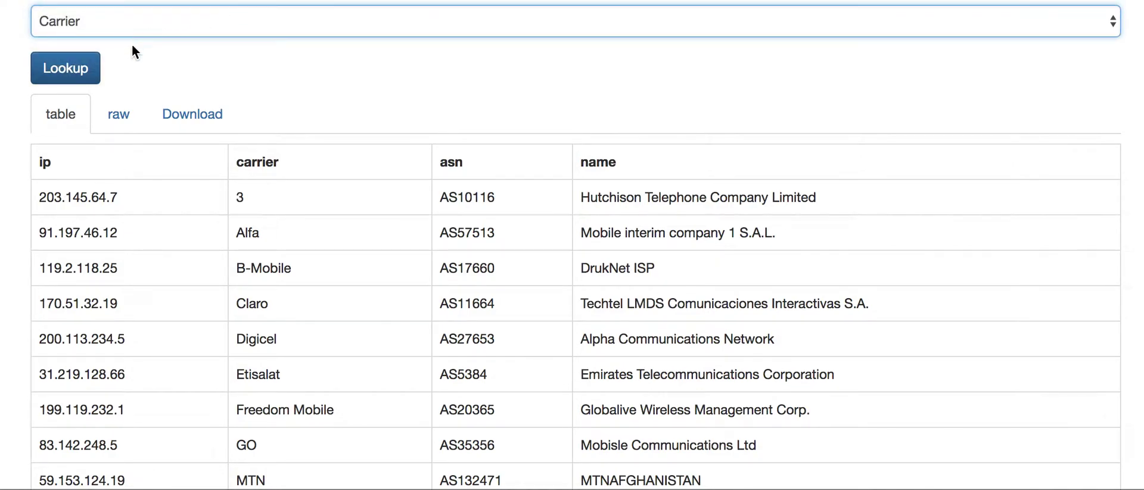
pyautogui.scroll(2, 149, 65)
pyautogui.click(89, 128)
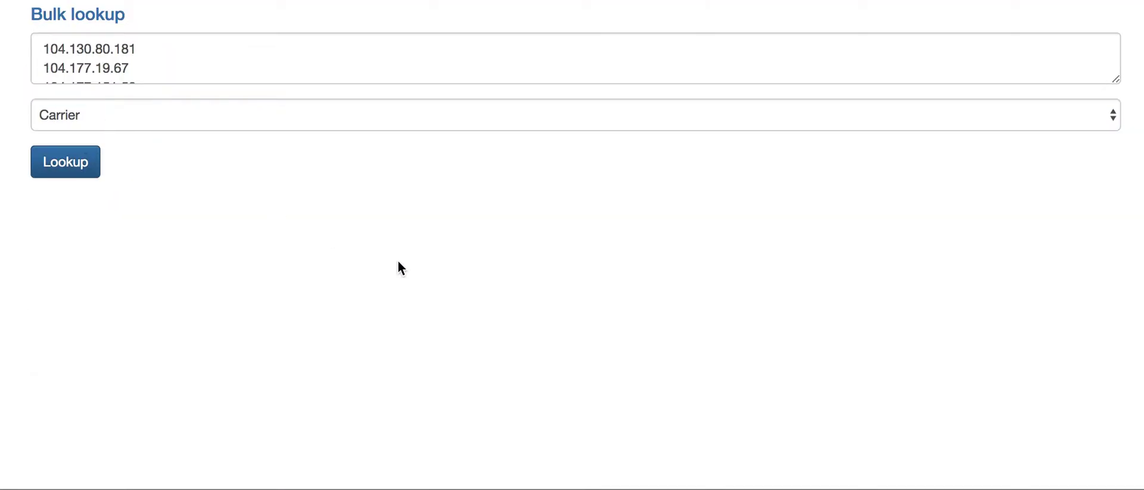
pyautogui.scroll(-5, 398, 262)
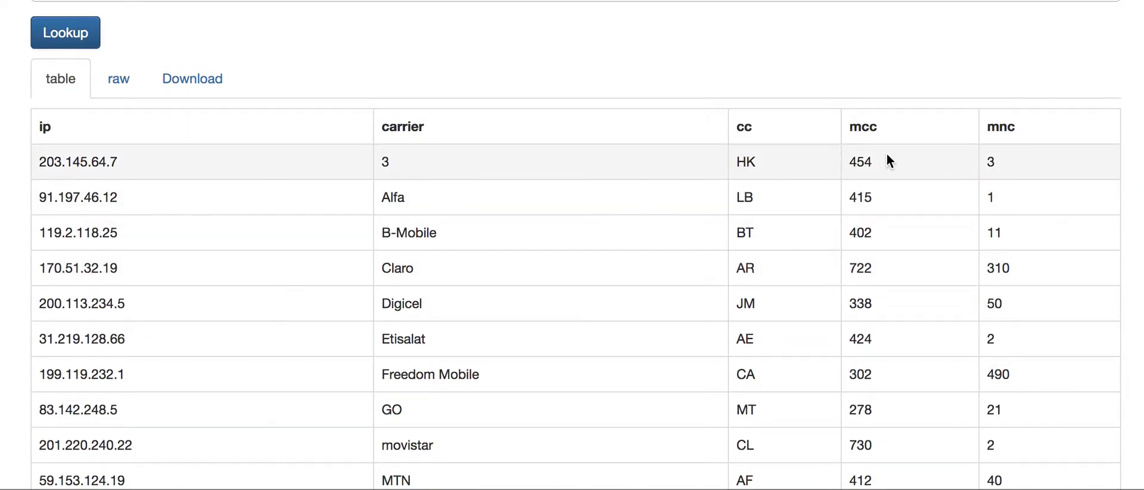
pyautogui.scroll(5, 509, 380)
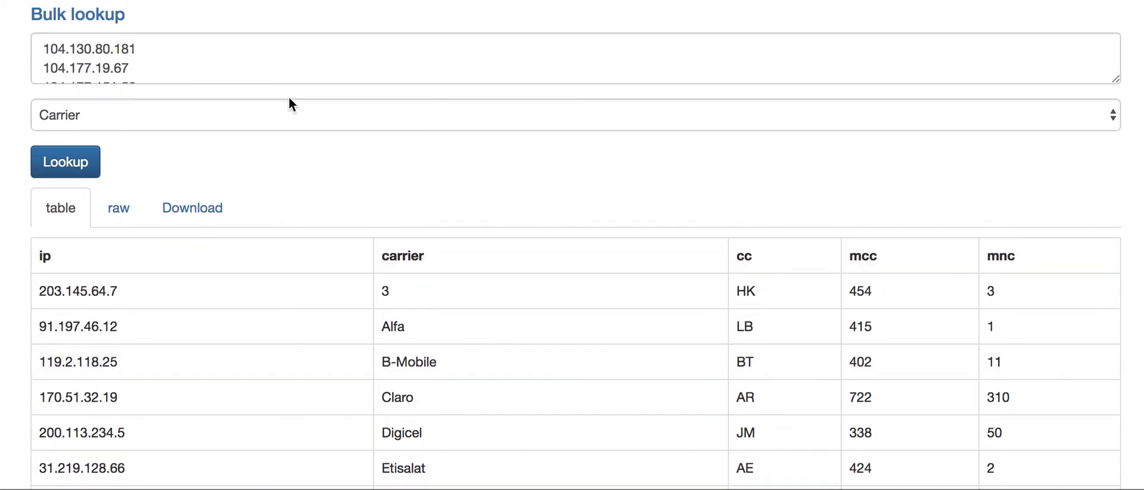
# Switch the lookup type to Core API and launch a new lookup
pyautogui.click(287, 104)
pyautogui.click(285, 97)
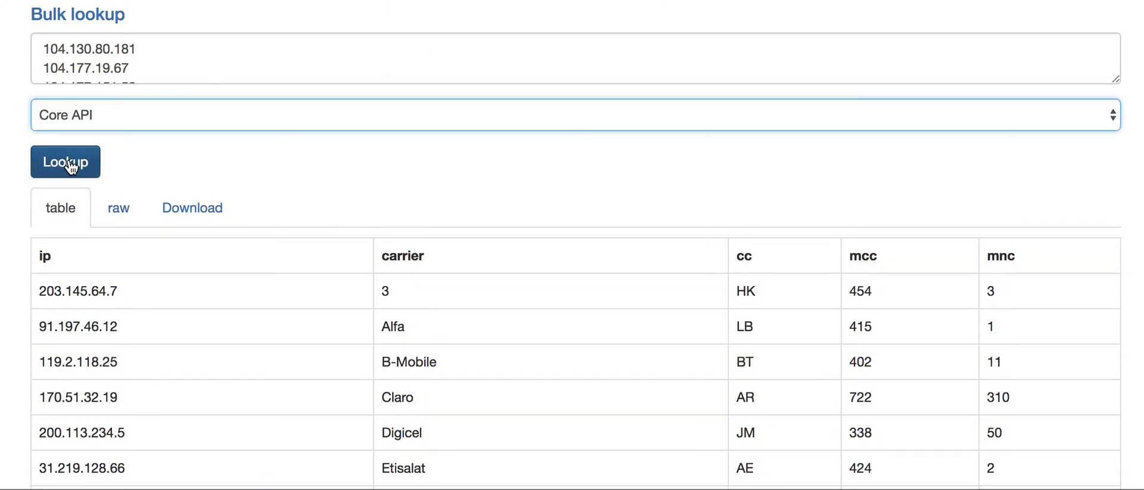
pyautogui.click(64, 162)
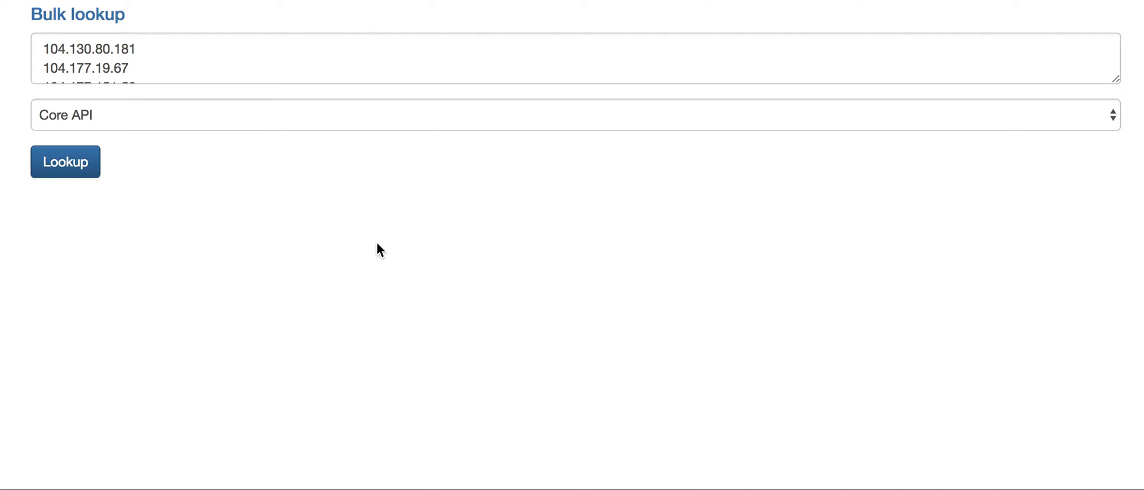